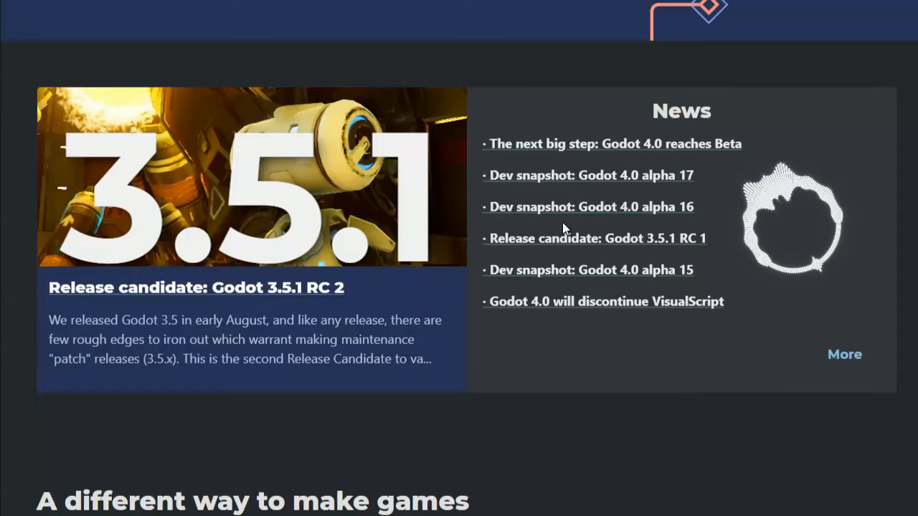
pyautogui.scroll(-1, 574, 239)
pyautogui.scroll(1, 574, 239)
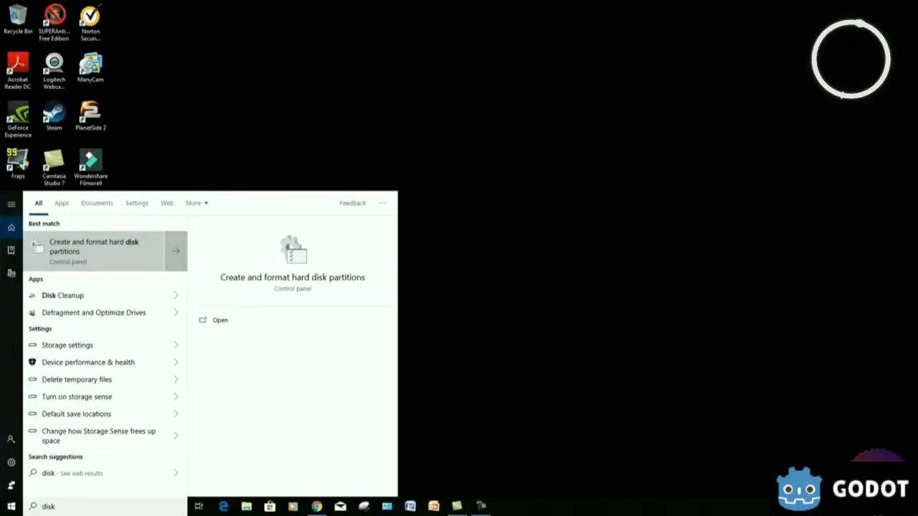
# - Open the Create and format hard disk partitions tool and enlarge its window to show the full Disk 1 layout
pyautogui.press('Return')
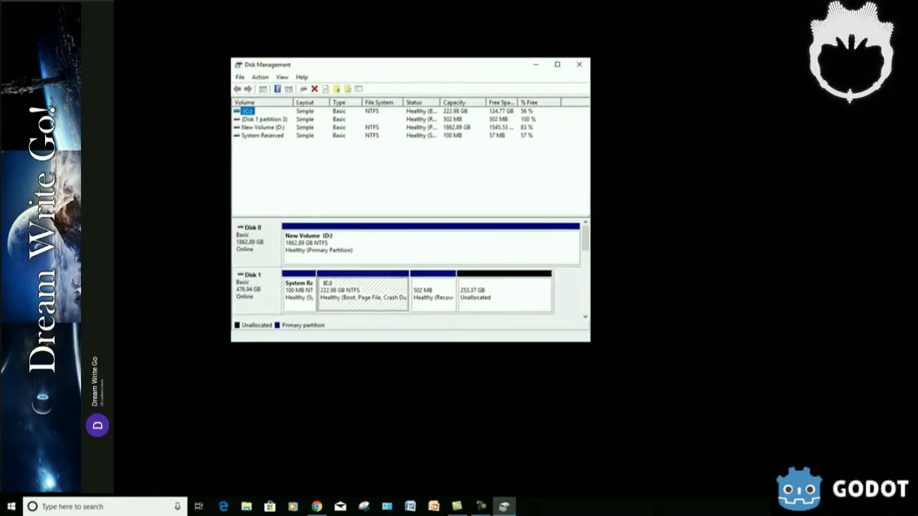
pyautogui.moveTo(579, 311); pyautogui.dragTo(775, 334)
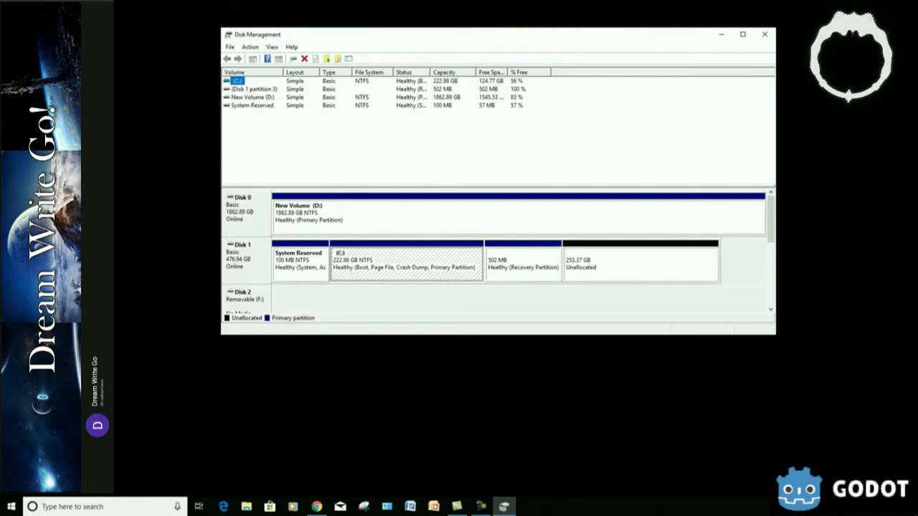
# - Check which volume actions are available for the C: volume and for the recovery partition on Disk 1
pyautogui.rightClick(397, 258)
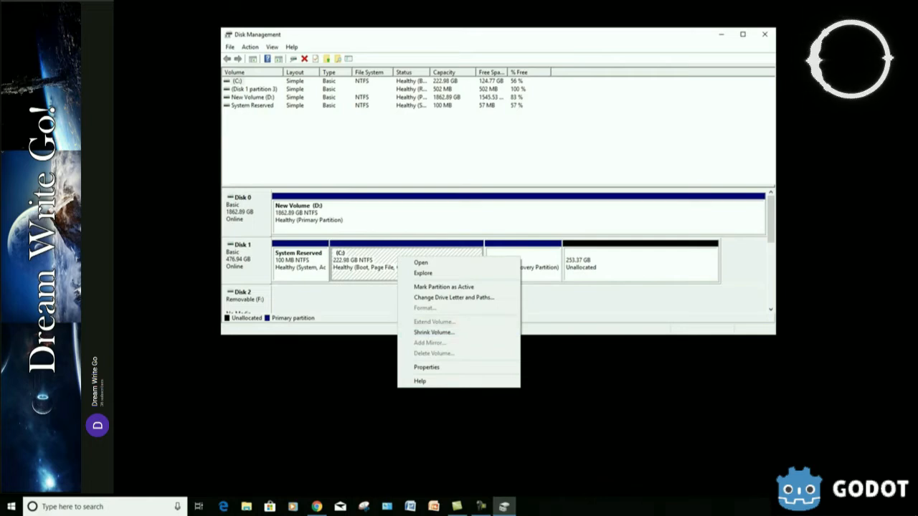
pyautogui.click(574, 300)
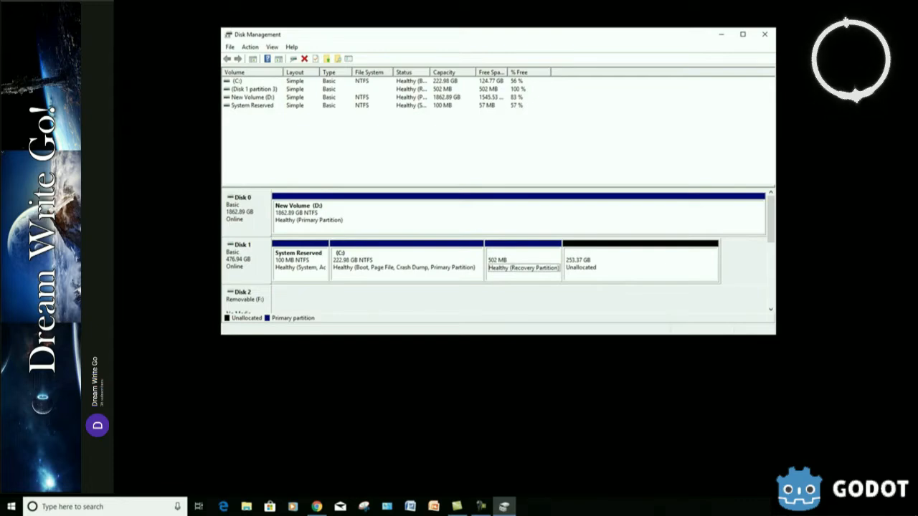
pyautogui.rightClick(524, 264)
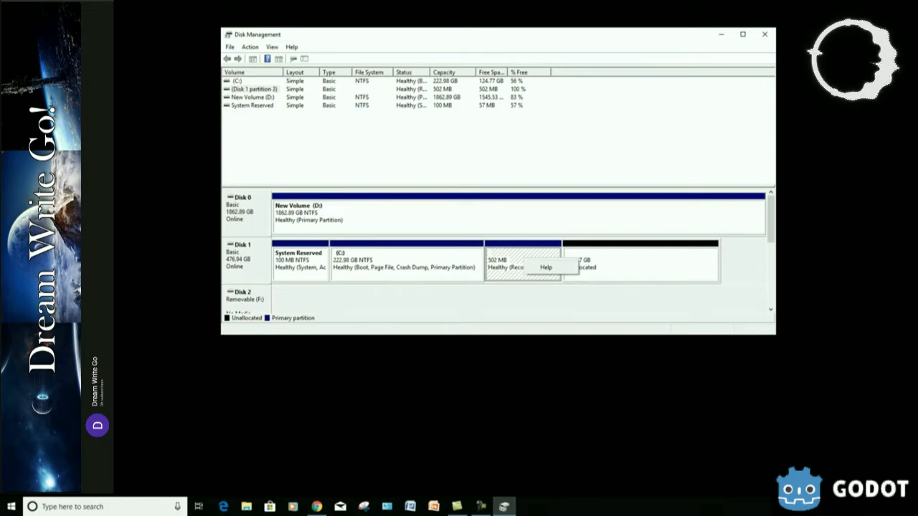
pyautogui.click(530, 299)
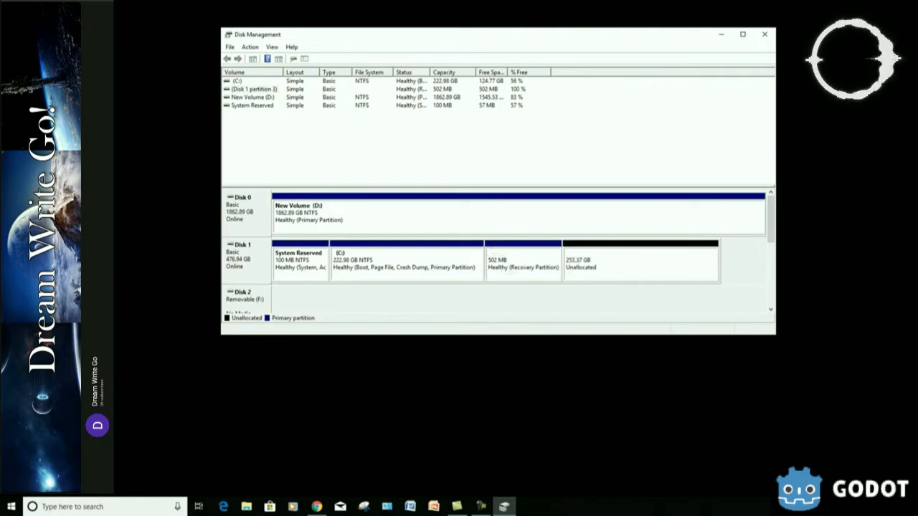
# - Search Windows for diskpart and run it as administrator
pyautogui.moveTo(487, 35); pyautogui.dragTo(473, 15)
pyautogui.hotkey('alt', 'Tab')
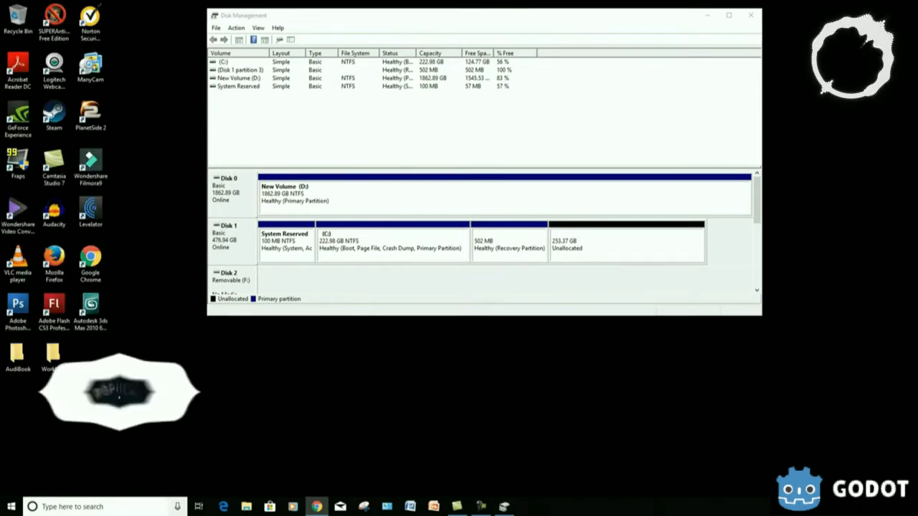
pyautogui.press('super+s')
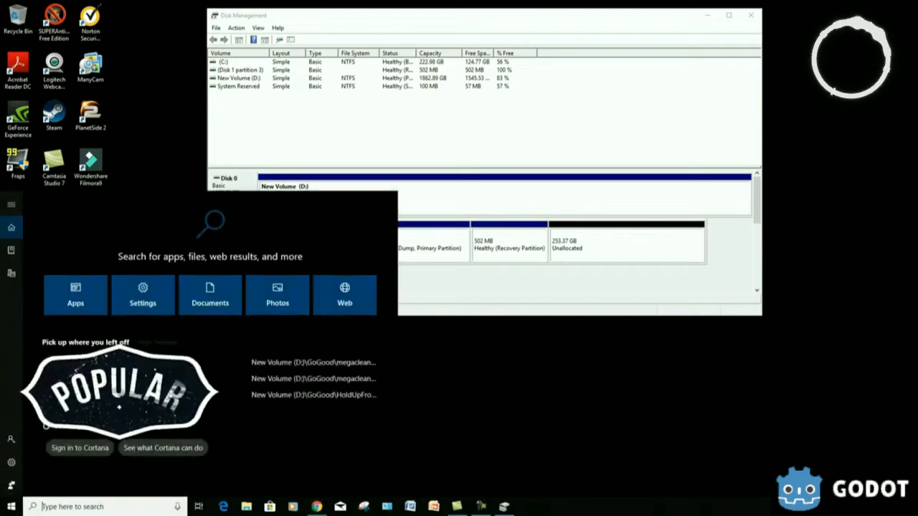
pyautogui.write('di')
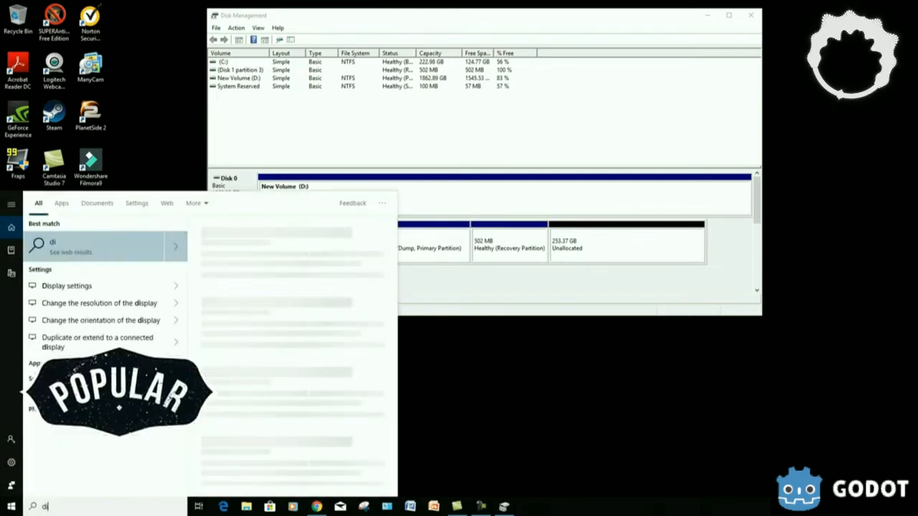
pyautogui.write('skpar')
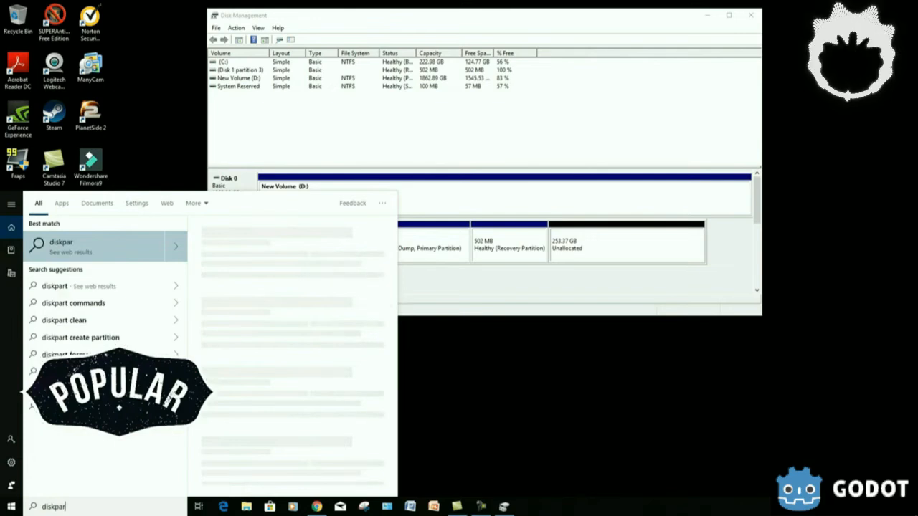
pyautogui.write('t')
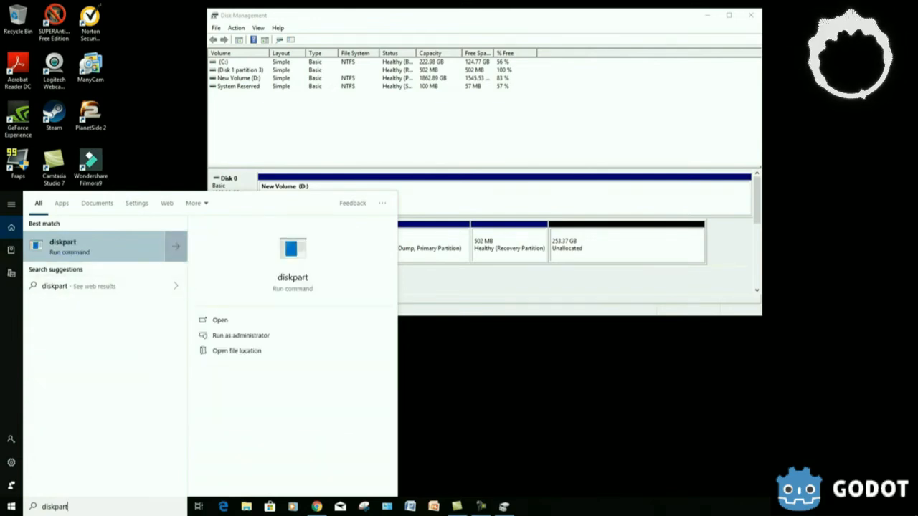
pyautogui.rightClick(105, 247)
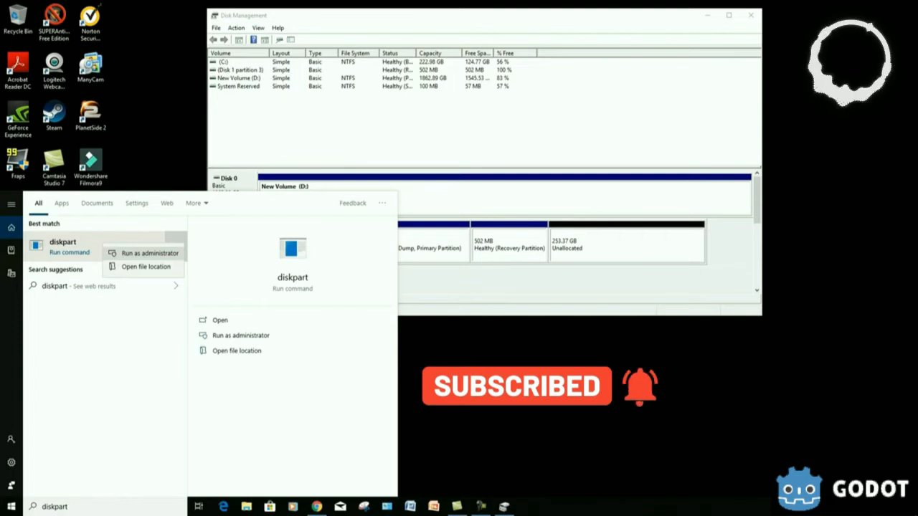
pyautogui.click(147, 253)
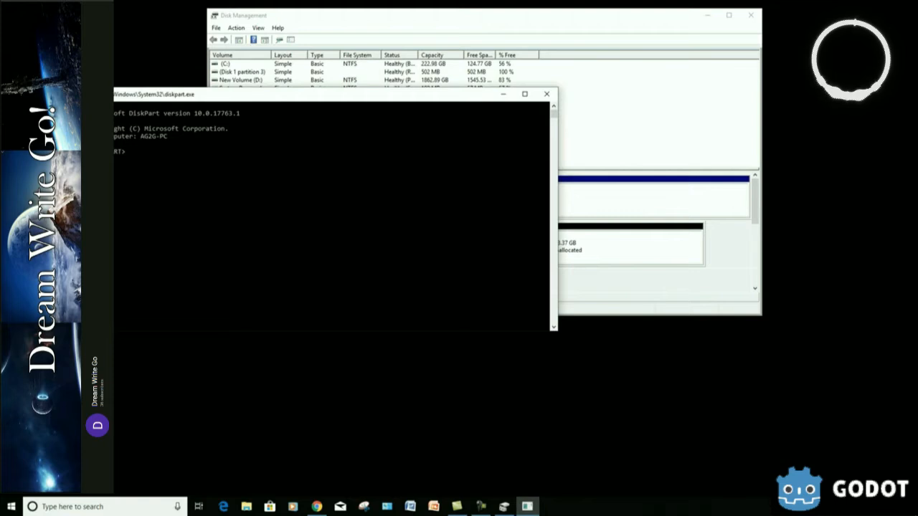
# - Reposition the DiskPart console and list the computer's disks with "list disk"
pyautogui.moveTo(286, 94); pyautogui.dragTo(540, 98)
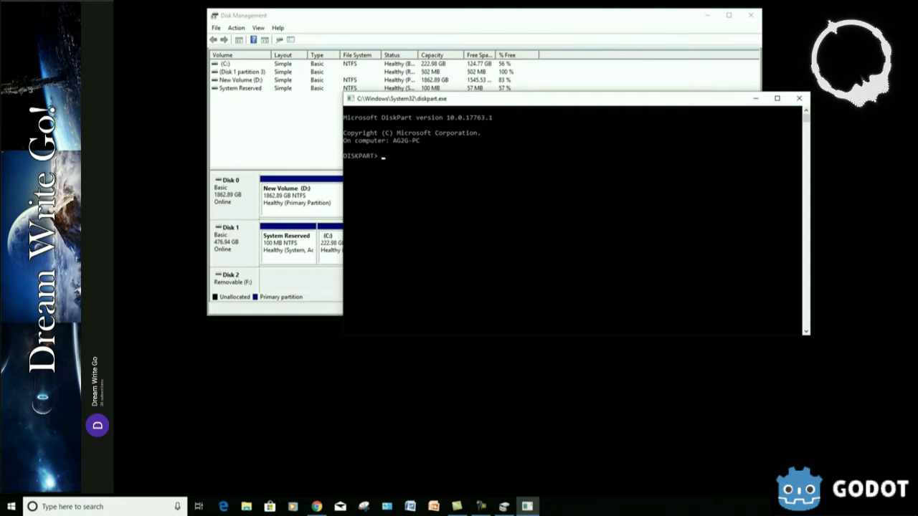
pyautogui.moveTo(540, 98); pyautogui.dragTo(528, 134)
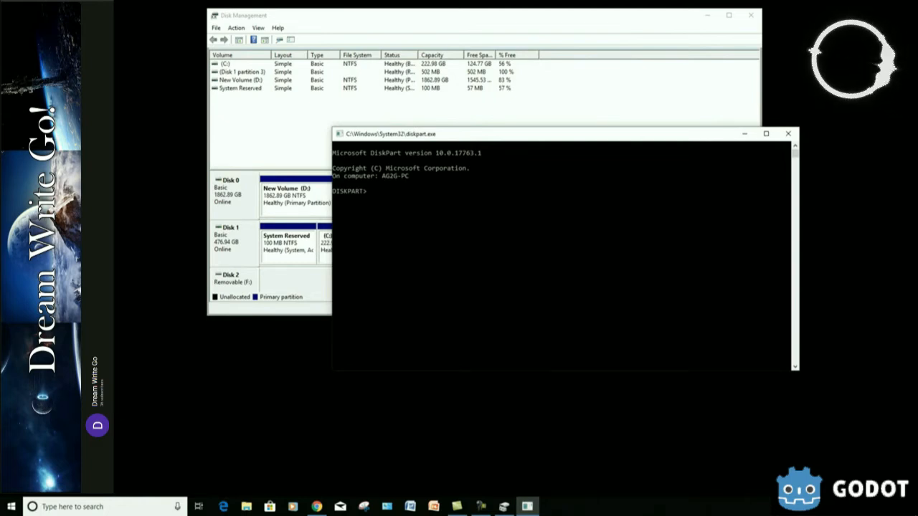
pyautogui.moveTo(529, 134)
pyautogui.mouseDown()
pyautogui.moveTo(512, 134)
pyautogui.moveTo(526, 120)
pyautogui.mouseUp()
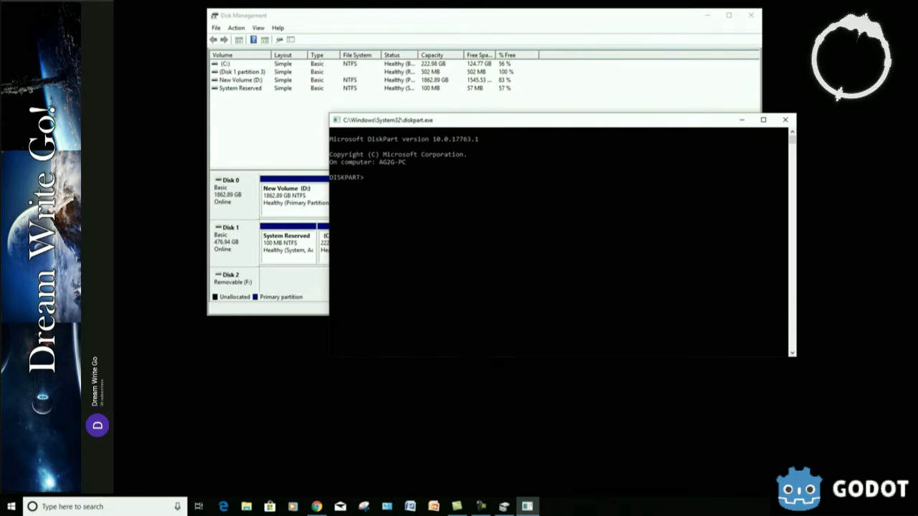
pyautogui.write('list disk')
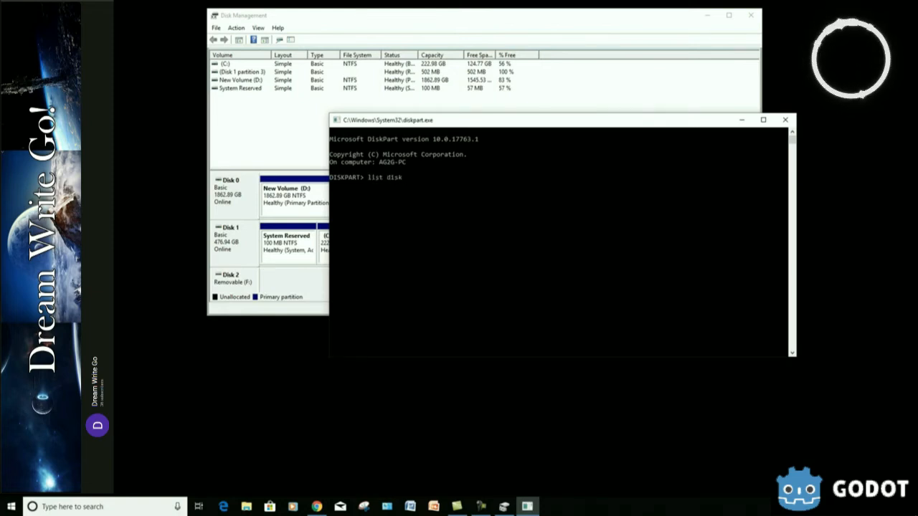
pyautogui.press('Return')
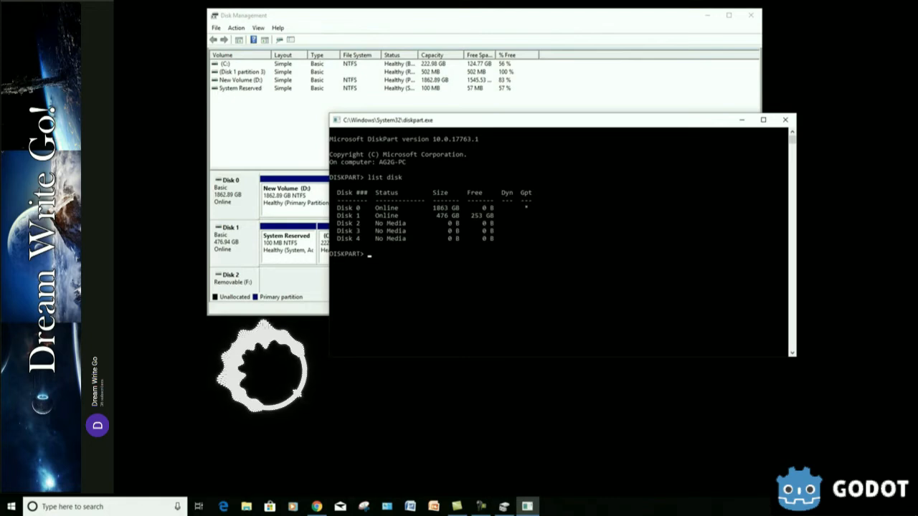
# - Move the console clear of the Disk 1 layout, select disk 1 in DiskPart and list its partitions
pyautogui.moveTo(401, 120); pyautogui.dragTo(568, 99)
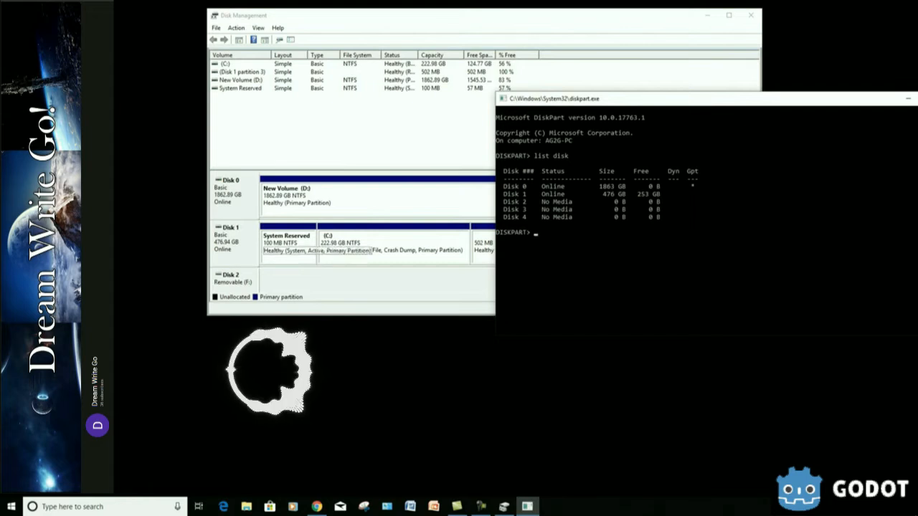
pyautogui.moveTo(645, 98); pyautogui.dragTo(702, 97)
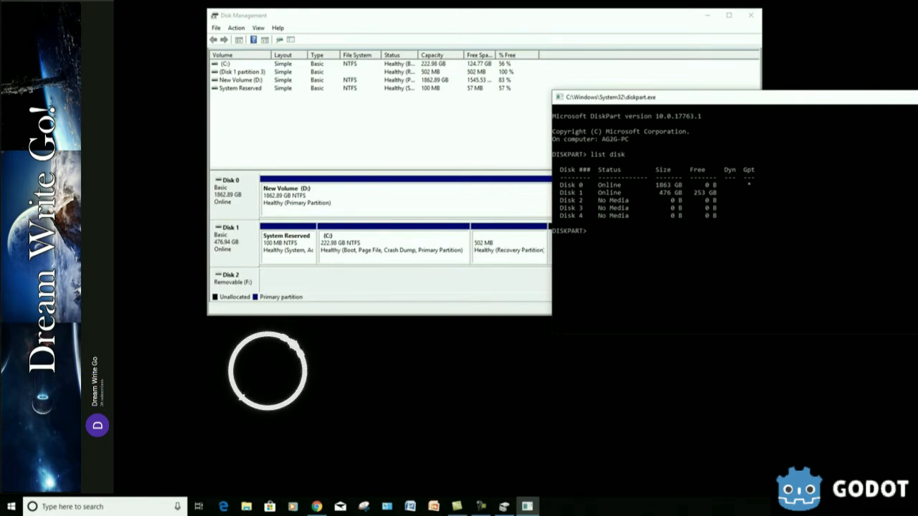
pyautogui.write('elect disk 1')
pyautogui.press('Return')
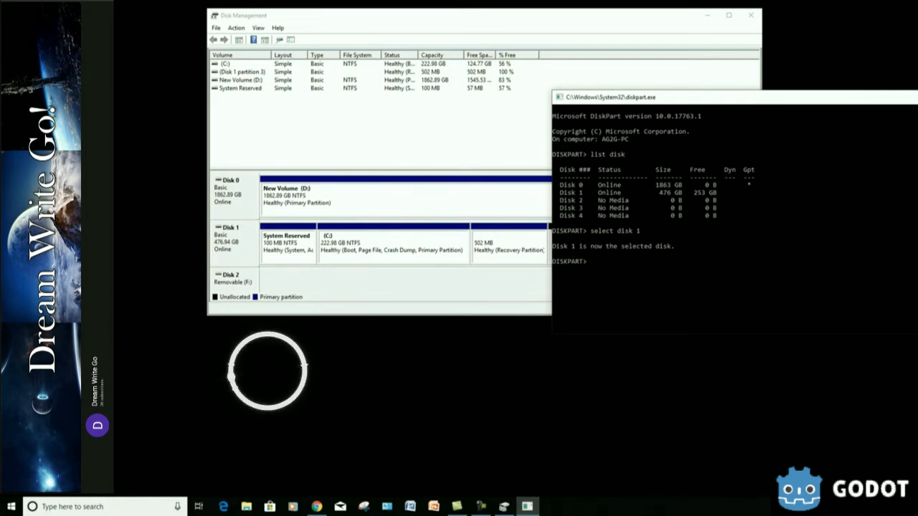
pyautogui.write('list')
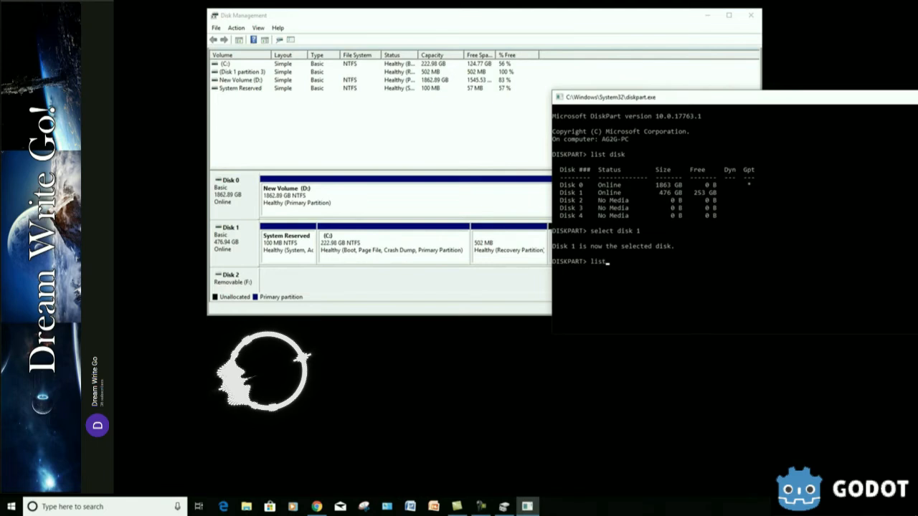
pyautogui.write(' parttition')
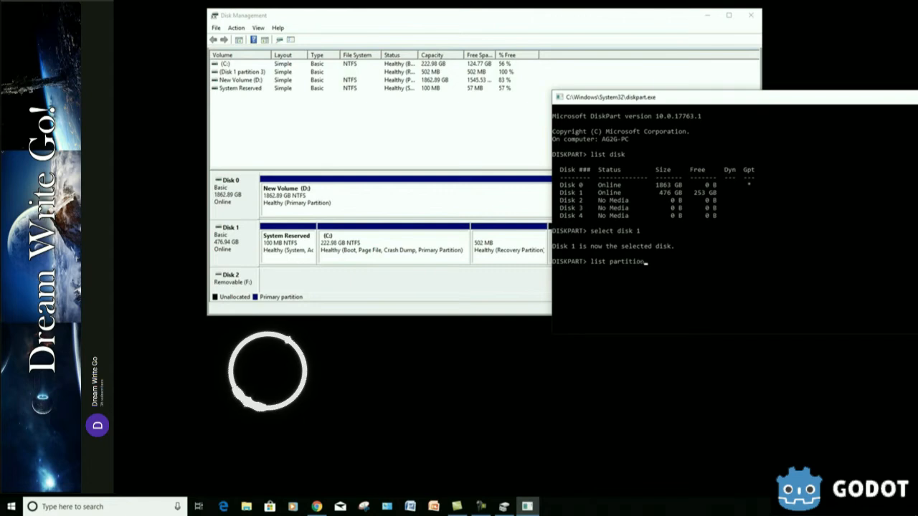
pyautogui.press('Return')
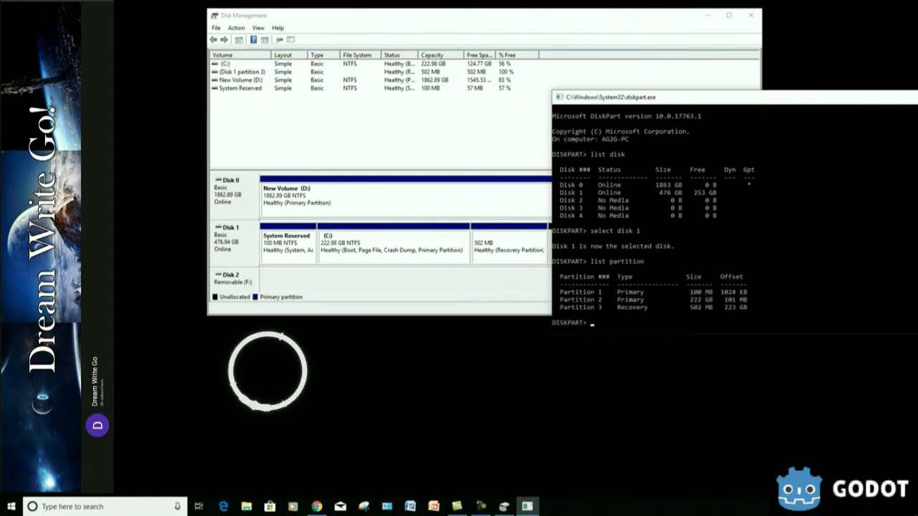
# - Select partition 3, the recovery partition on disk 1, and delete it in DiskPart with the override option
pyautogui.moveTo(731, 97); pyautogui.dragTo(744, 49)
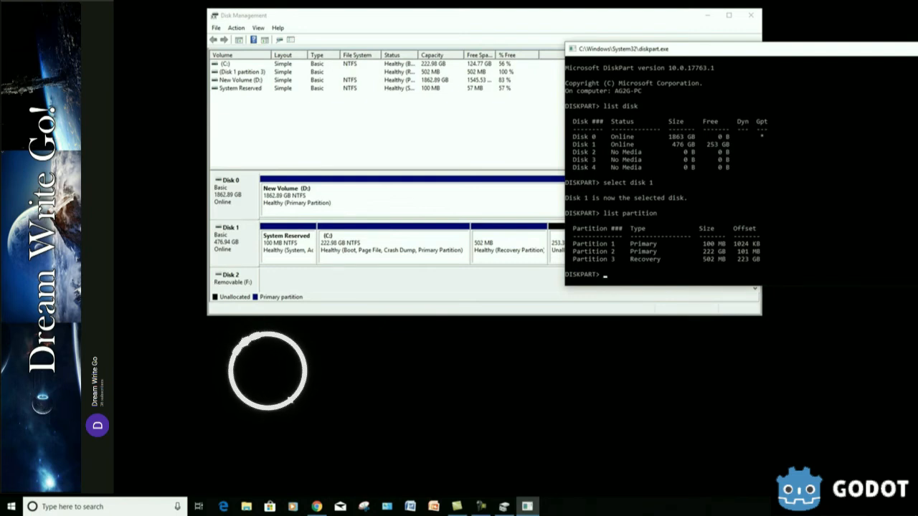
pyautogui.write('sel')
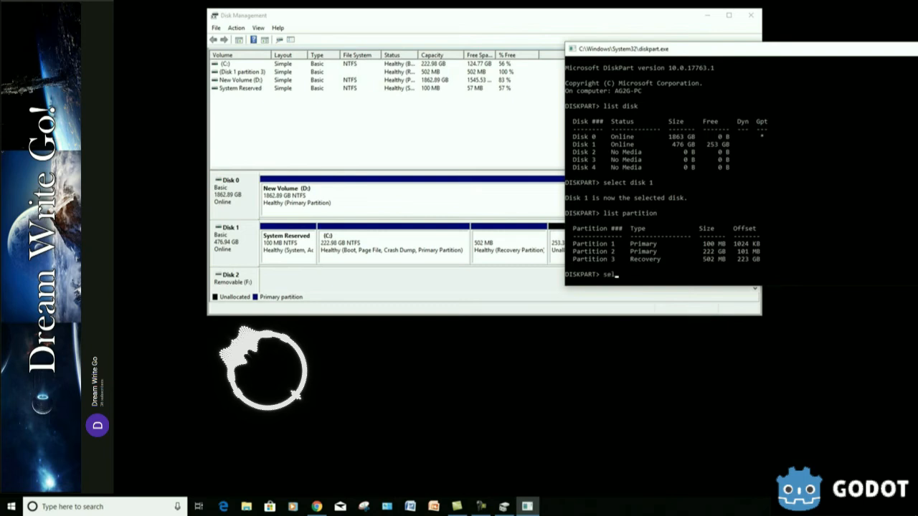
pyautogui.write('ect partition 3')
pyautogui.press('Return')
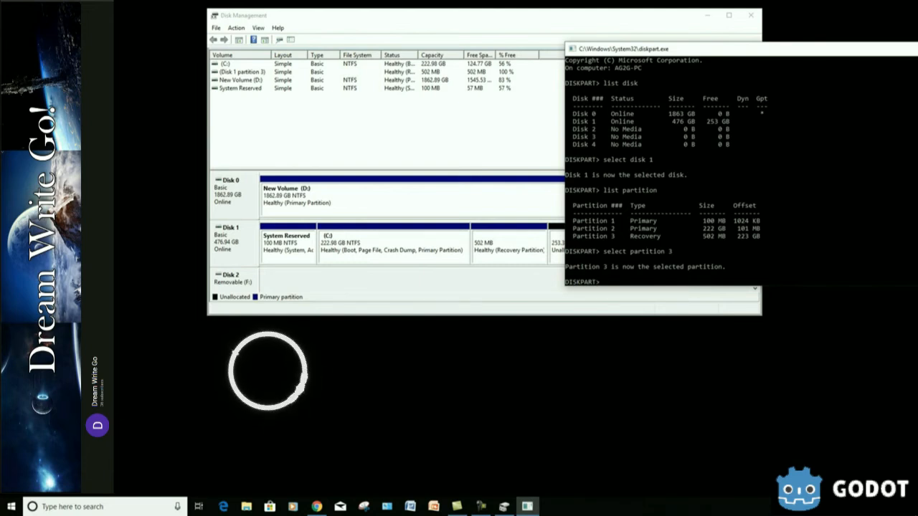
pyautogui.write('delet part')
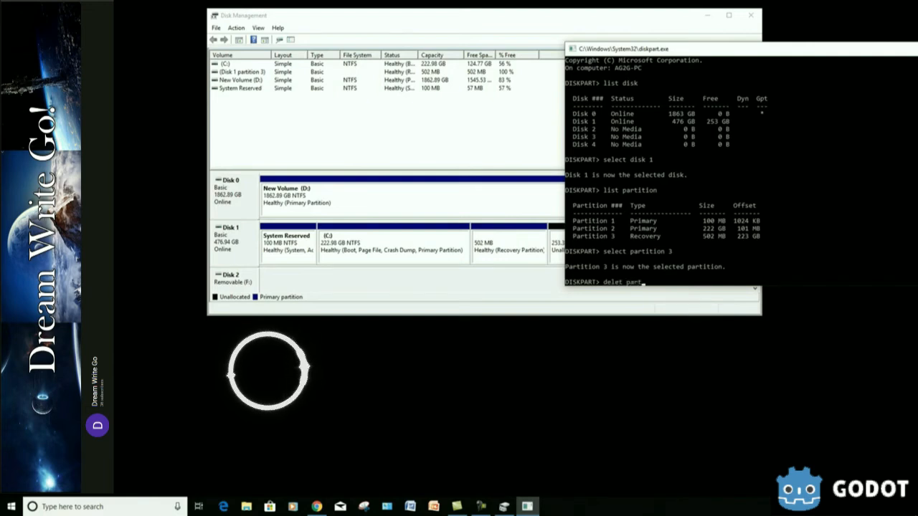
pyautogui.write('ition')
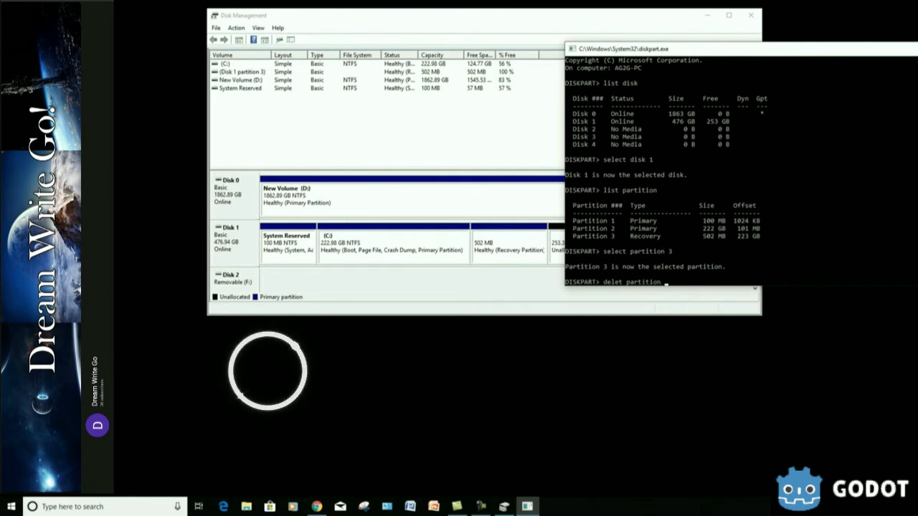
pyautogui.write(' over')
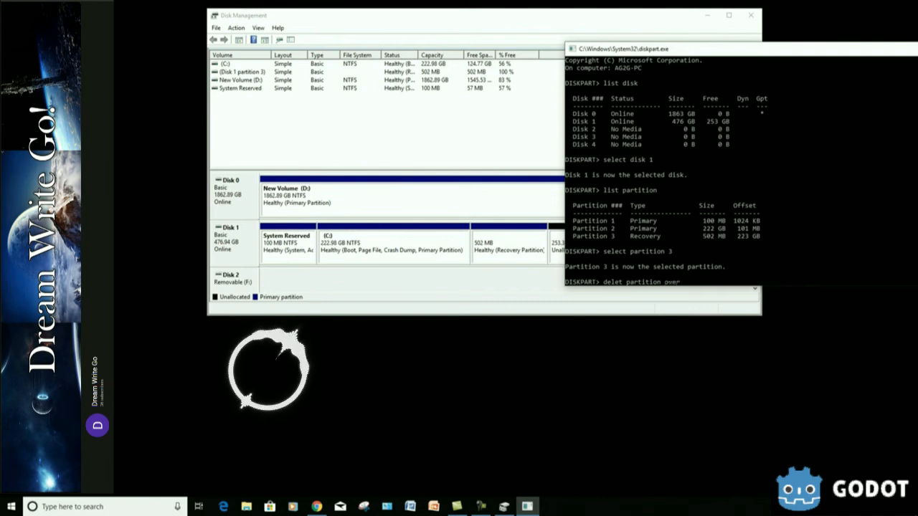
pyautogui.write('ride')
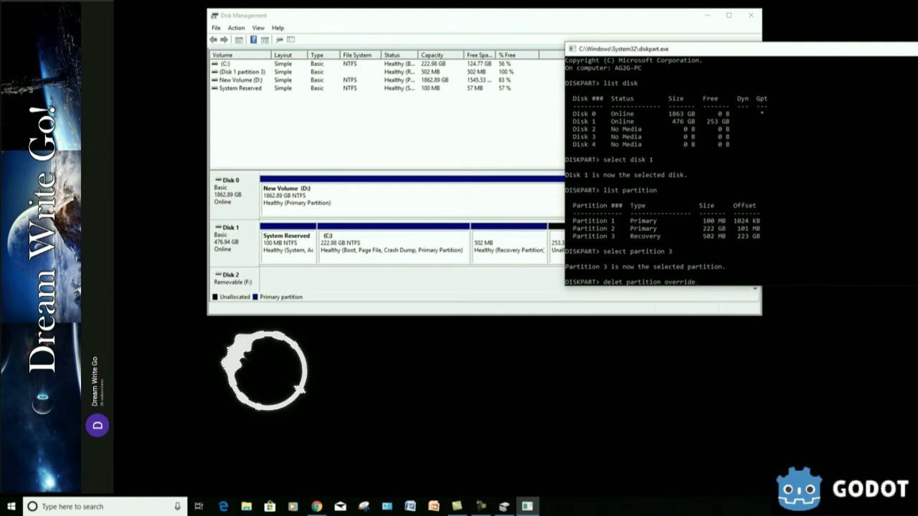
pyautogui.press('Return')
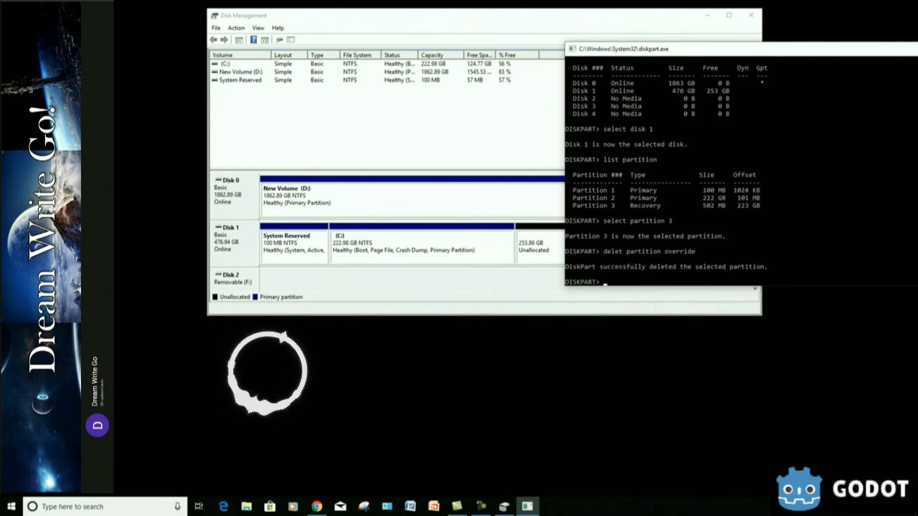
# - Move the DiskPart console clear of Disk Management and extend the C: volume with all 259953 MB of unallocated space on Disk 1
pyautogui.moveTo(645, 48); pyautogui.dragTo(530, 351)
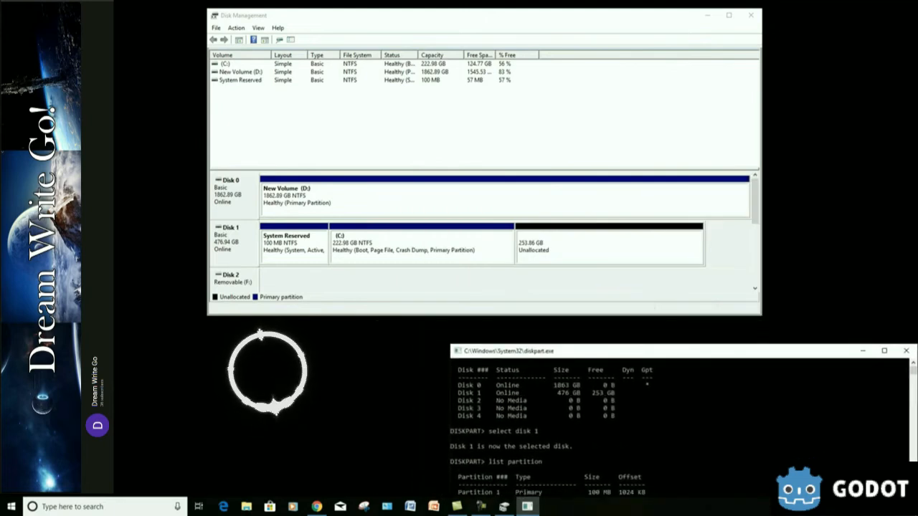
pyautogui.click(421, 244)
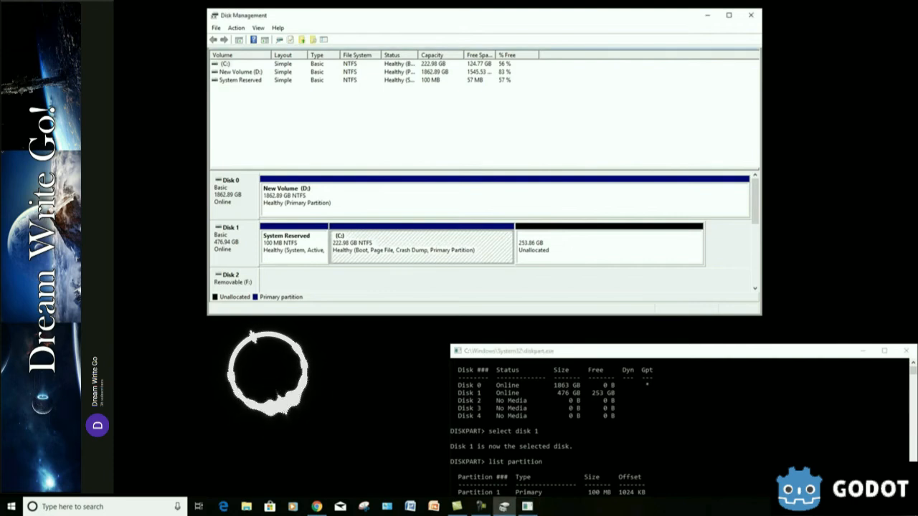
pyautogui.rightClick(414, 244)
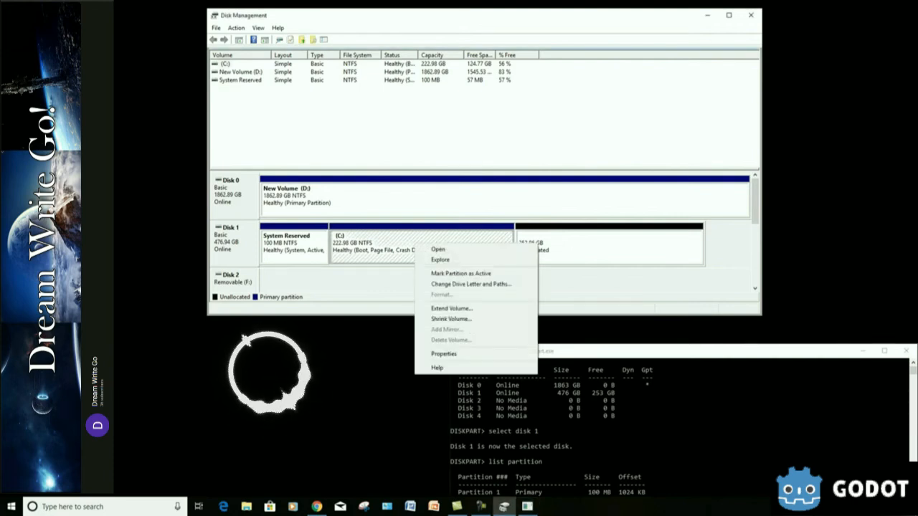
pyautogui.click(452, 309)
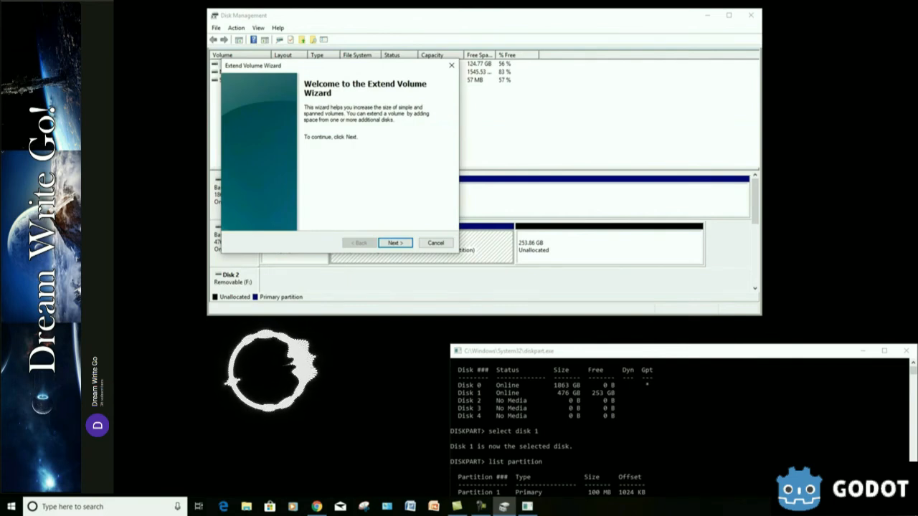
pyautogui.press('Return')
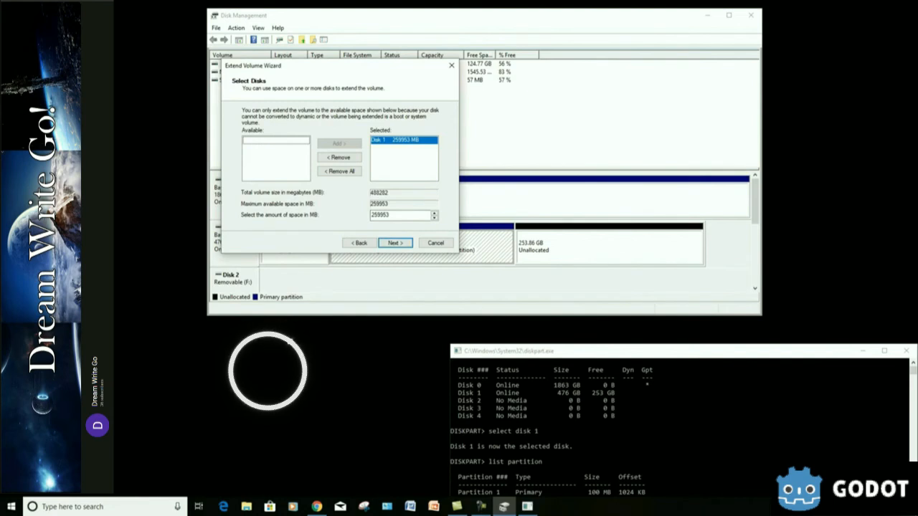
pyautogui.moveTo(323, 65); pyautogui.dragTo(352, 60)
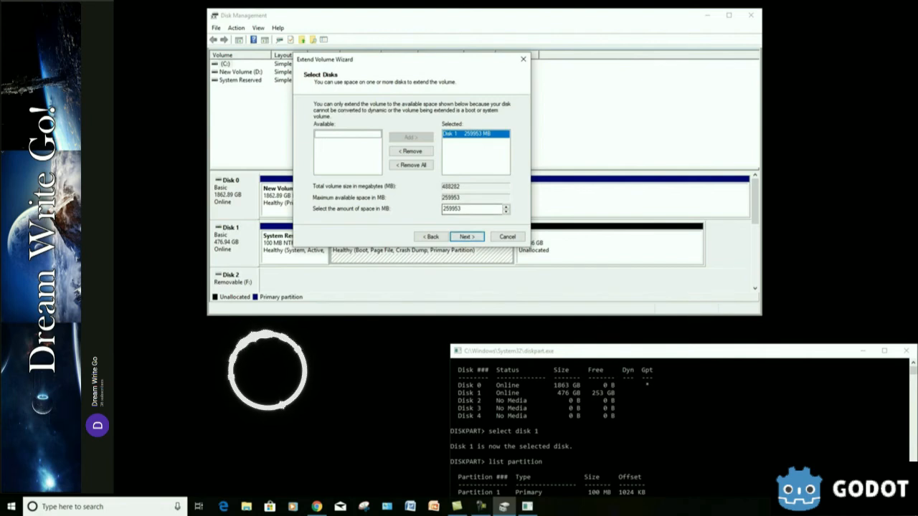
pyautogui.moveTo(401, 60); pyautogui.dragTo(376, 55)
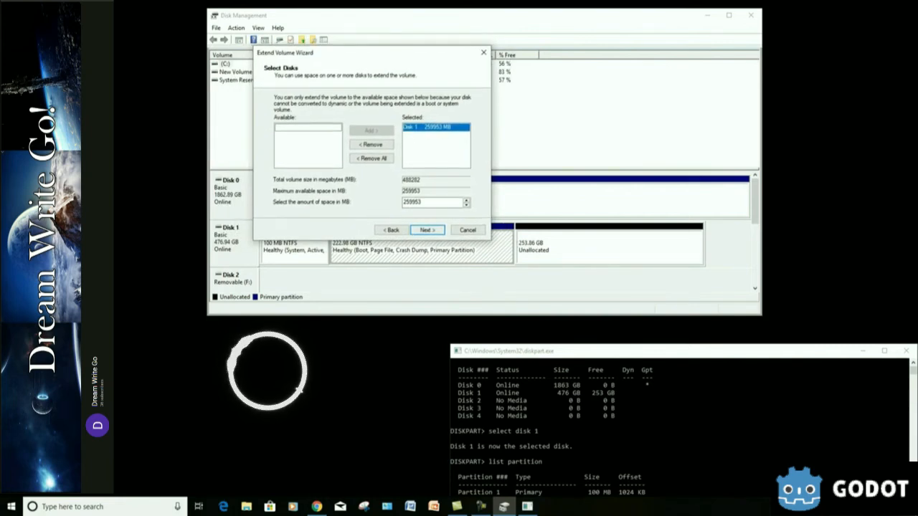
pyautogui.press('Return')
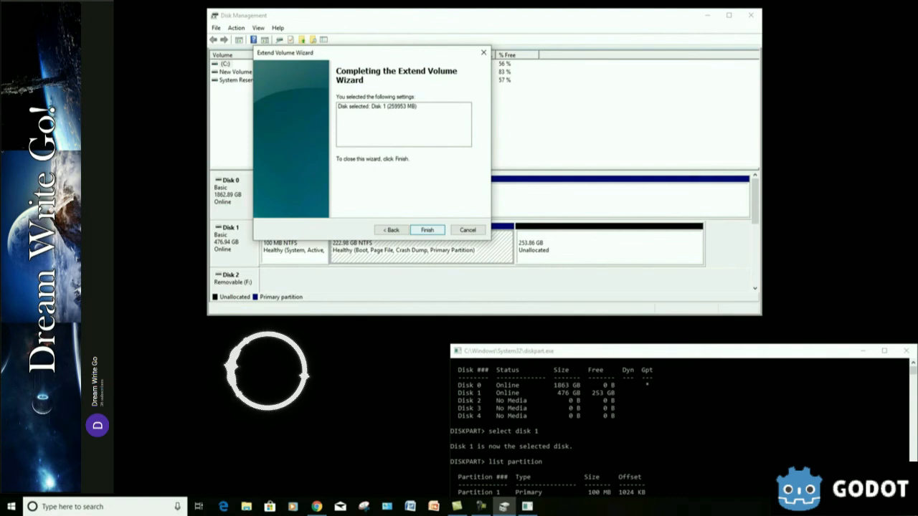
pyautogui.press('Return')
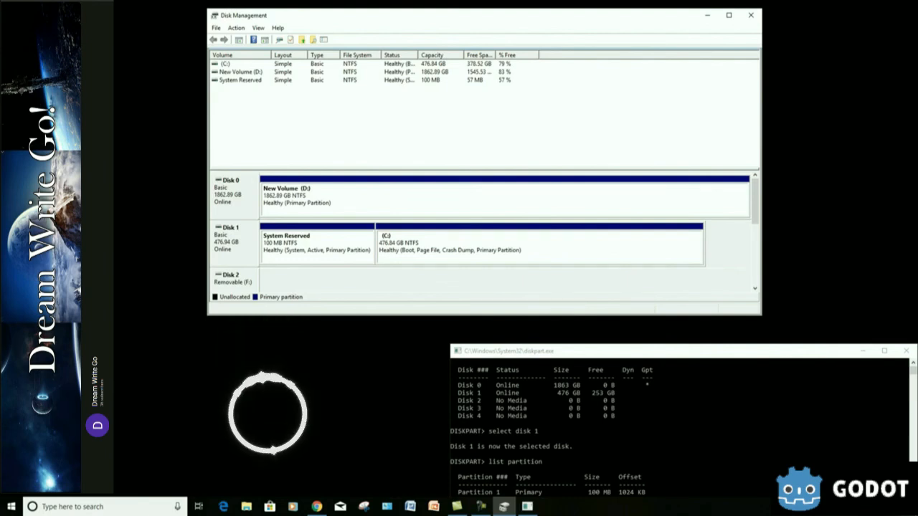
# - Close the DiskPart console and move the Disk Management window slightly lower on the desktop
pyautogui.moveTo(646, 351); pyautogui.dragTo(616, 267)
pyautogui.click(876, 267)
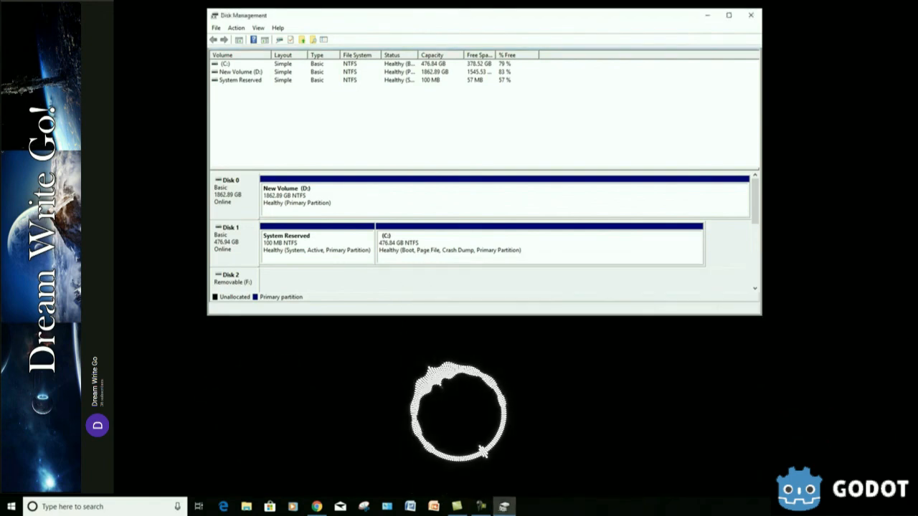
pyautogui.moveTo(484, 15); pyautogui.dragTo(479, 38)
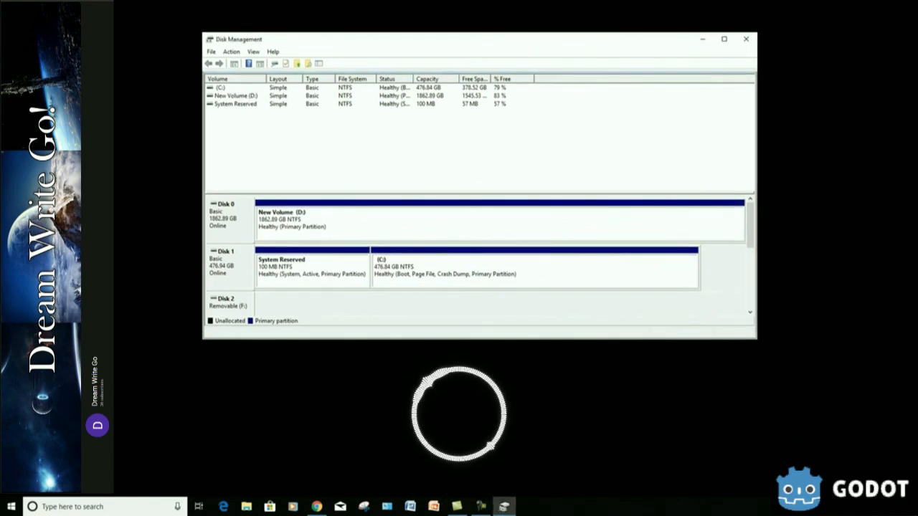